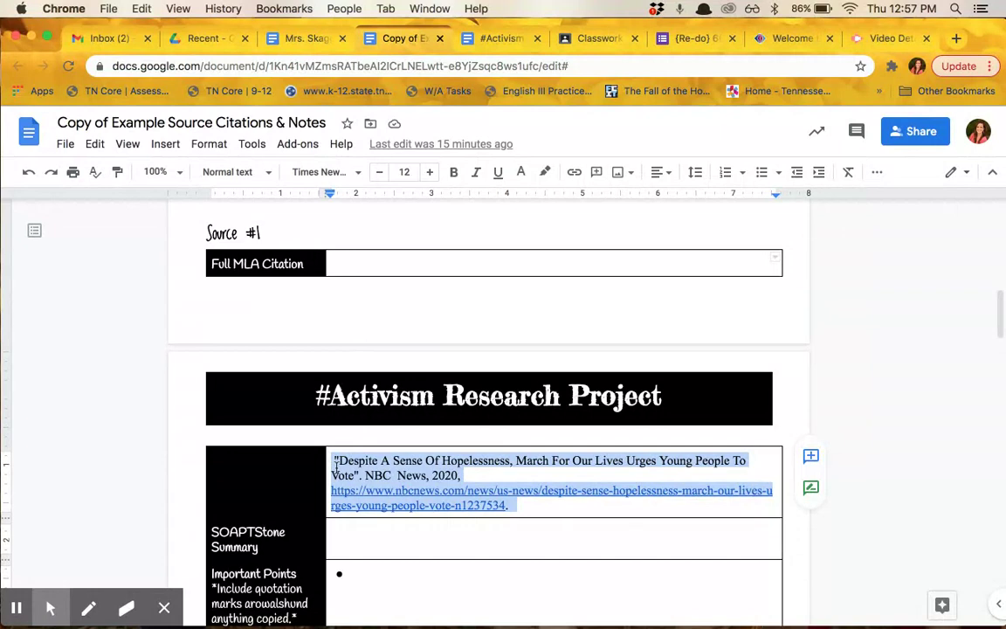
Copy the selected NBC News citation from the source notes and switch to the #Activism Research Paper Early Draft document.
right_click(336, 469)
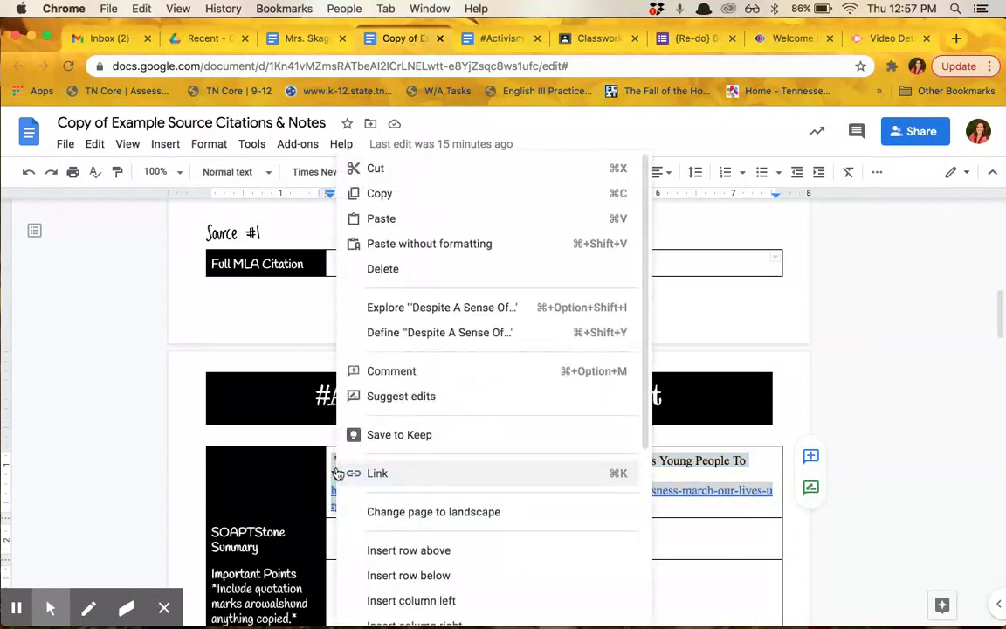
left_click(402, 196)
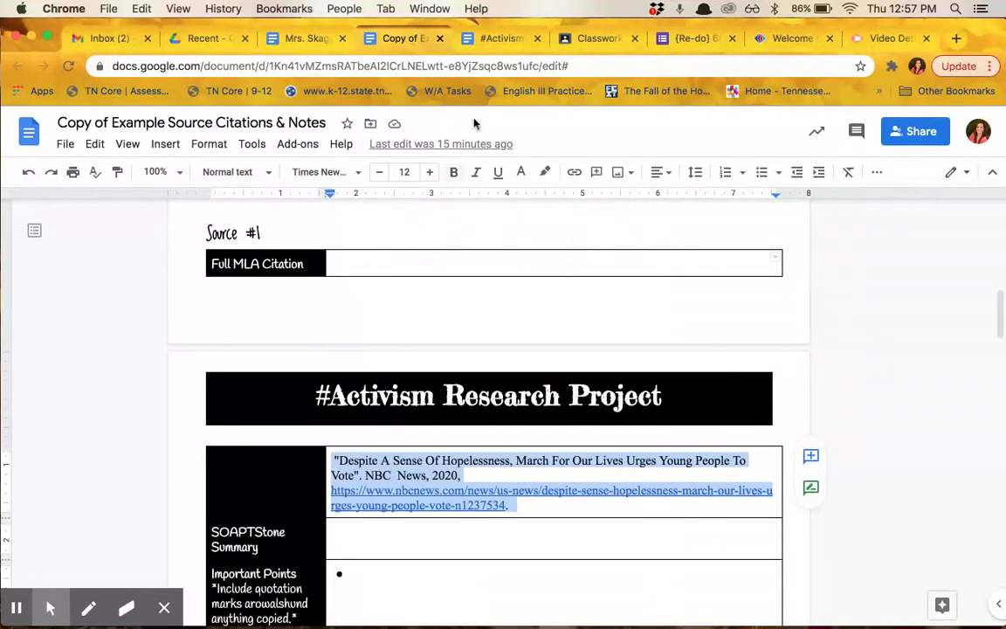
left_click(492, 44)
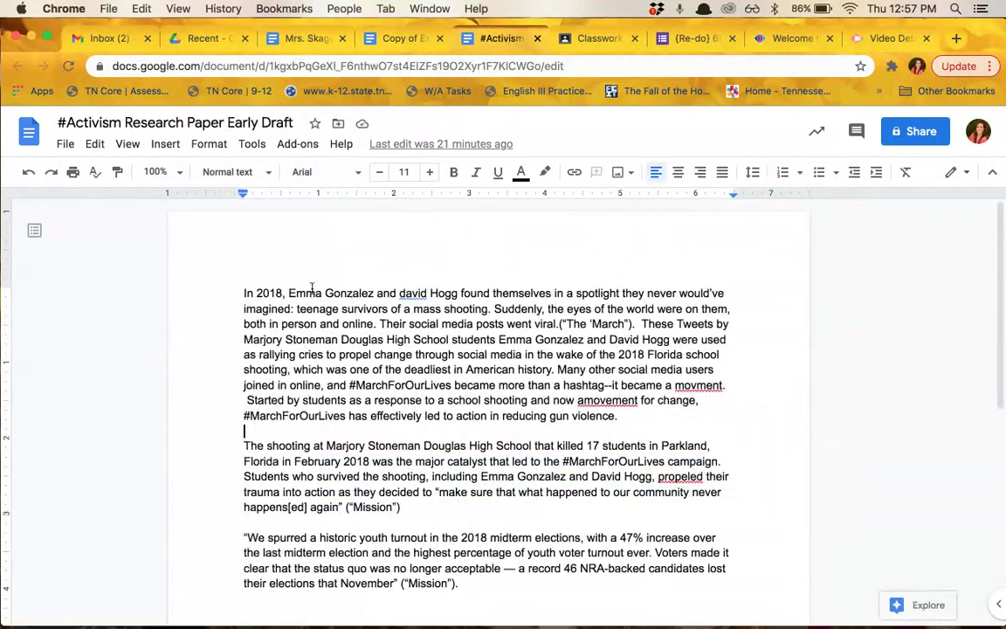
Look through the early draft from its opening paragraph to the end of the text.
scroll(314, 283, "down", 5)
scroll(311, 288, "up", 5)
scroll(311, 287, "down", 9)
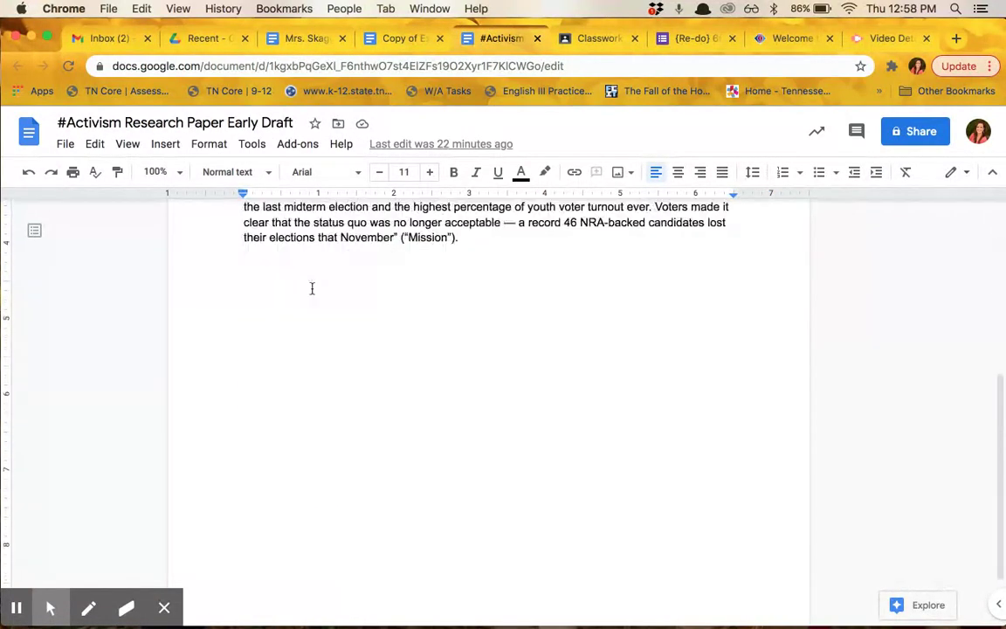
scroll(312, 288, "up", 8)
scroll(312, 290, "down", 1)
scroll(312, 289, "down", 8)
scroll(343, 317, "up", 8)
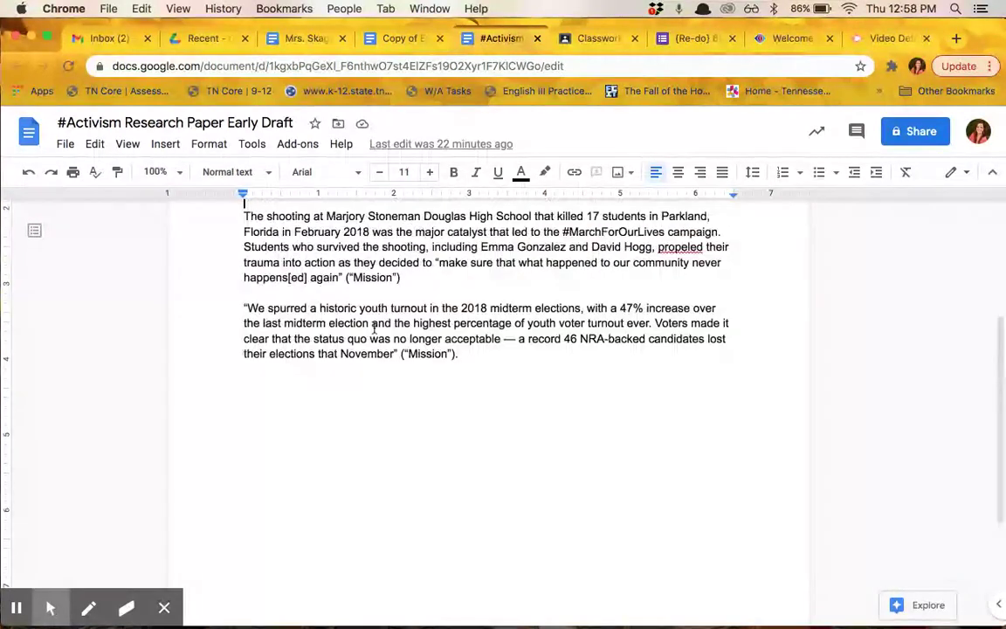
scroll(376, 326, "down", 1)
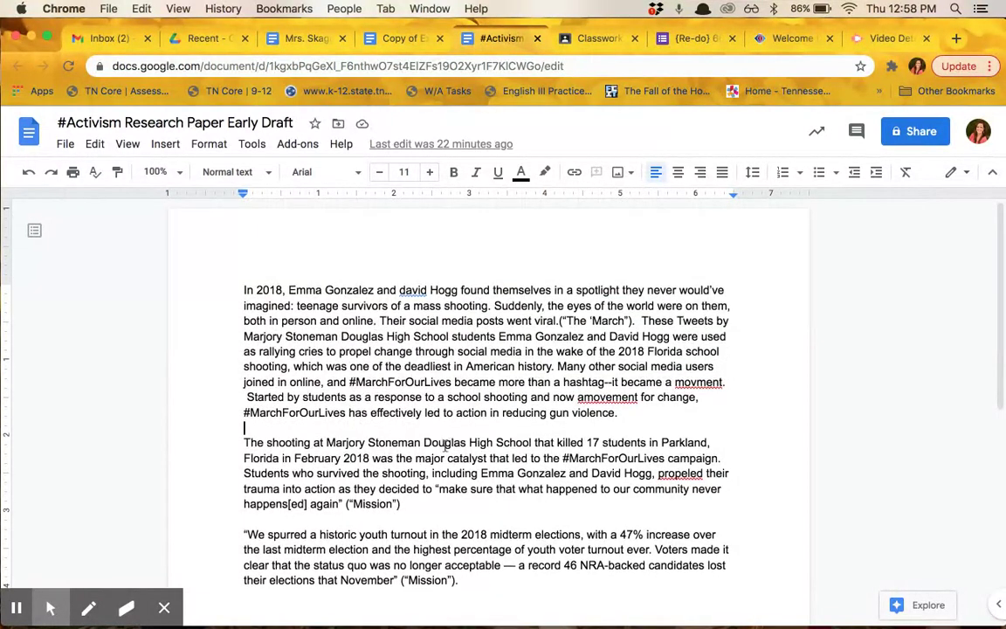
Insert a page break after the draft's last paragraph, which ends with the (“Mission”) citation.
left_click(477, 585)
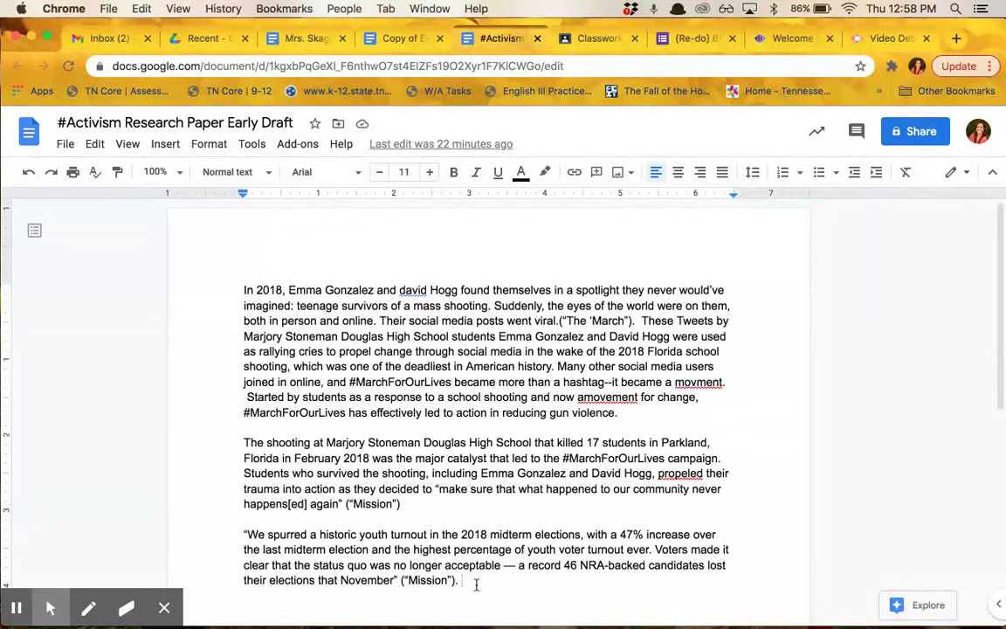
key("super+Return")
scroll(470, 550, "down", 1)
scroll(470, 550, "down", 1)
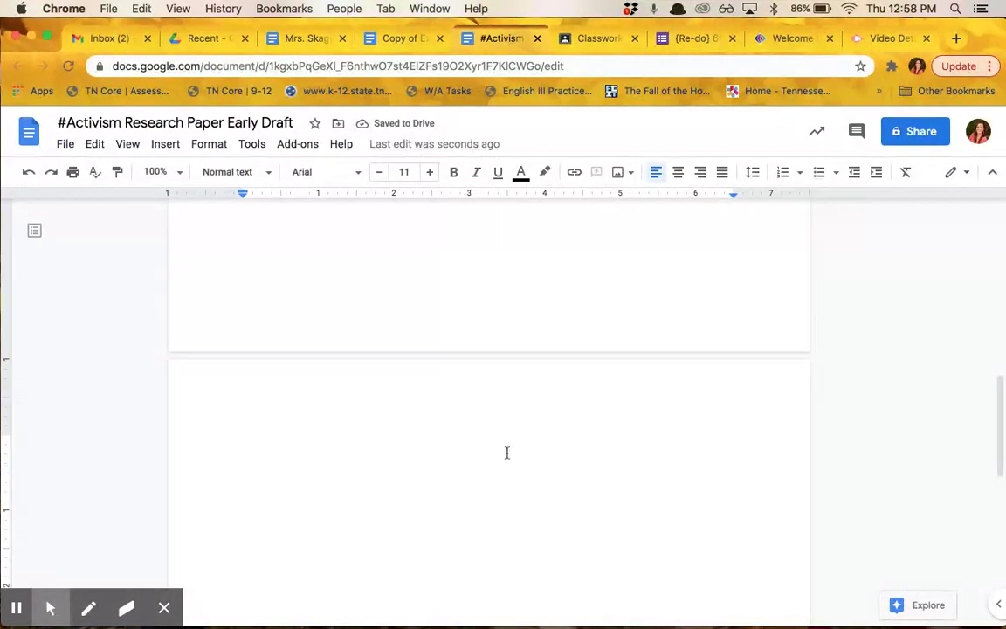
Add a centred "Works Cited" heading on the new page and start a left-aligned line below it.
left_click(678, 174)
type("Works Cited")
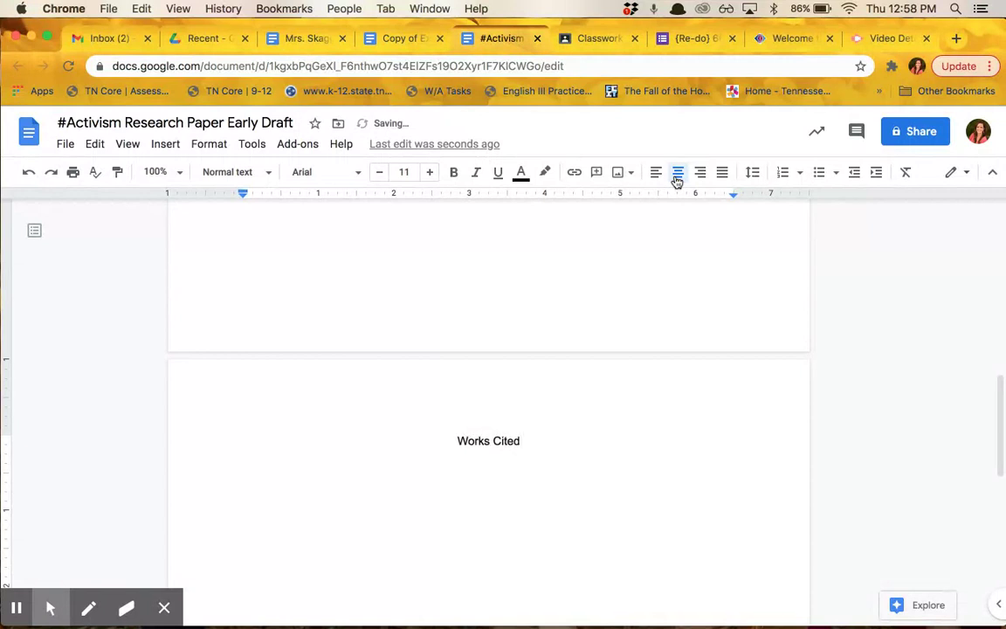
key("Return")
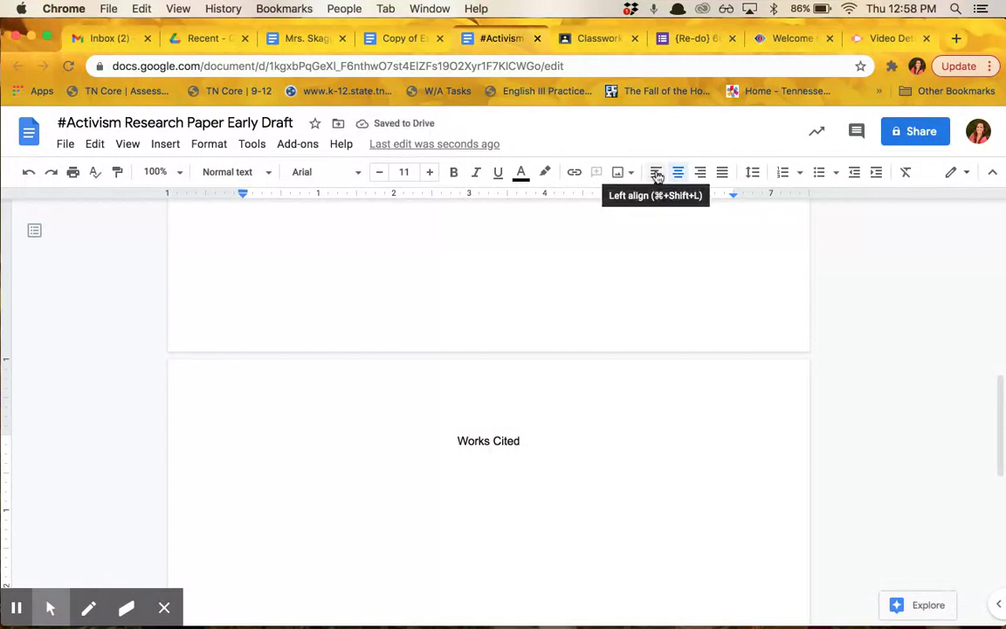
left_click(656, 173)
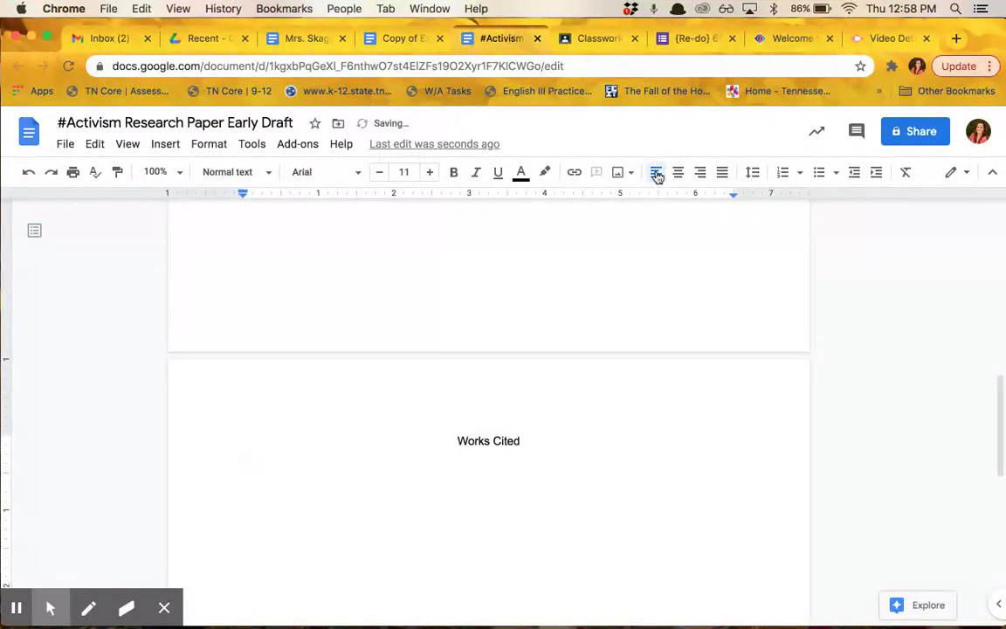
Paste the copied NBC News citation below the Works Cited heading and leave a new line after it.
right_click(295, 461)
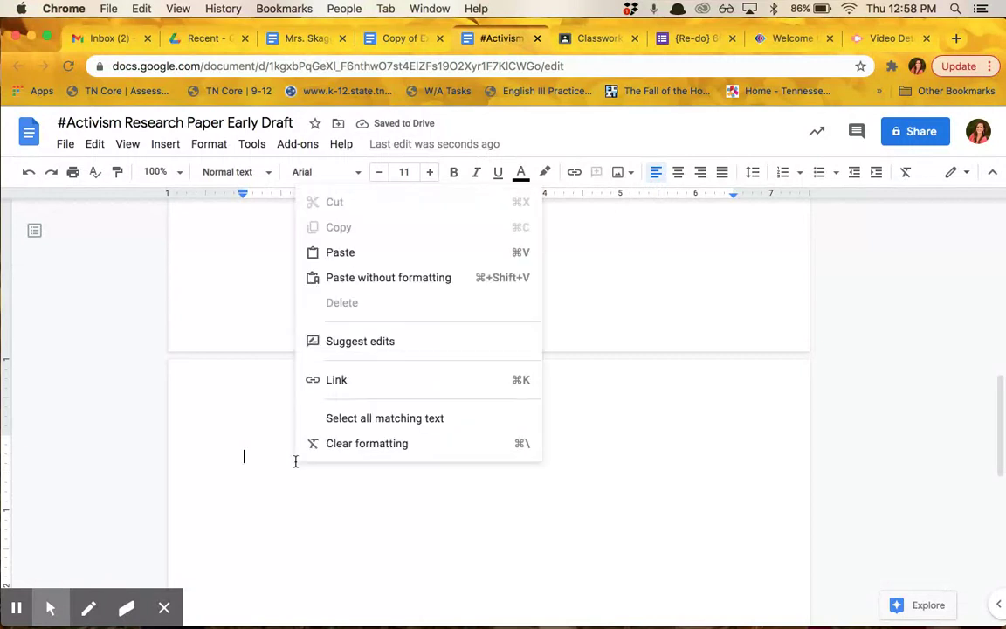
left_click(342, 252)
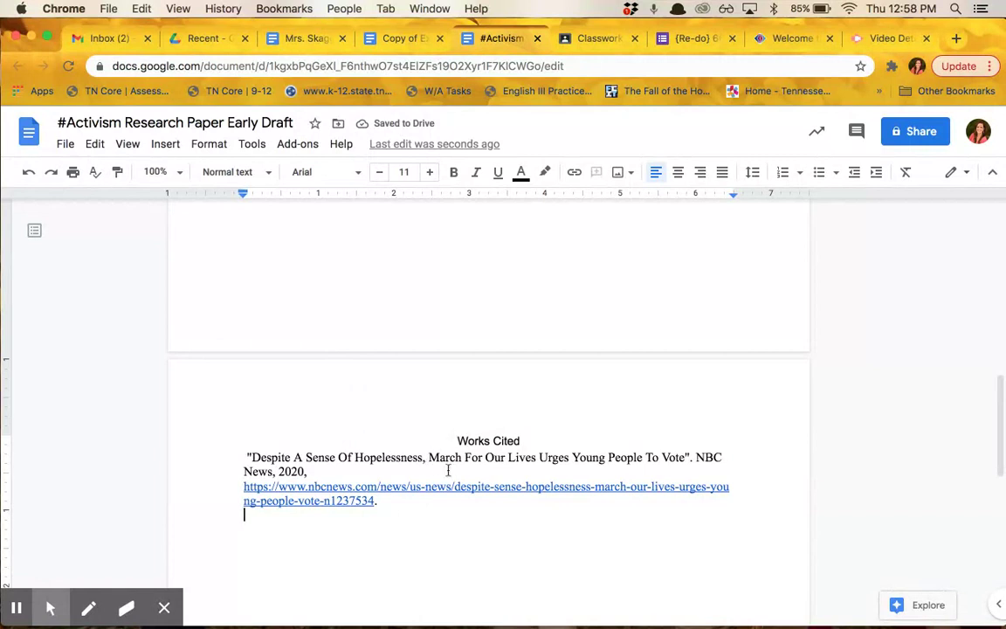
left_click(411, 505)
key("Return")
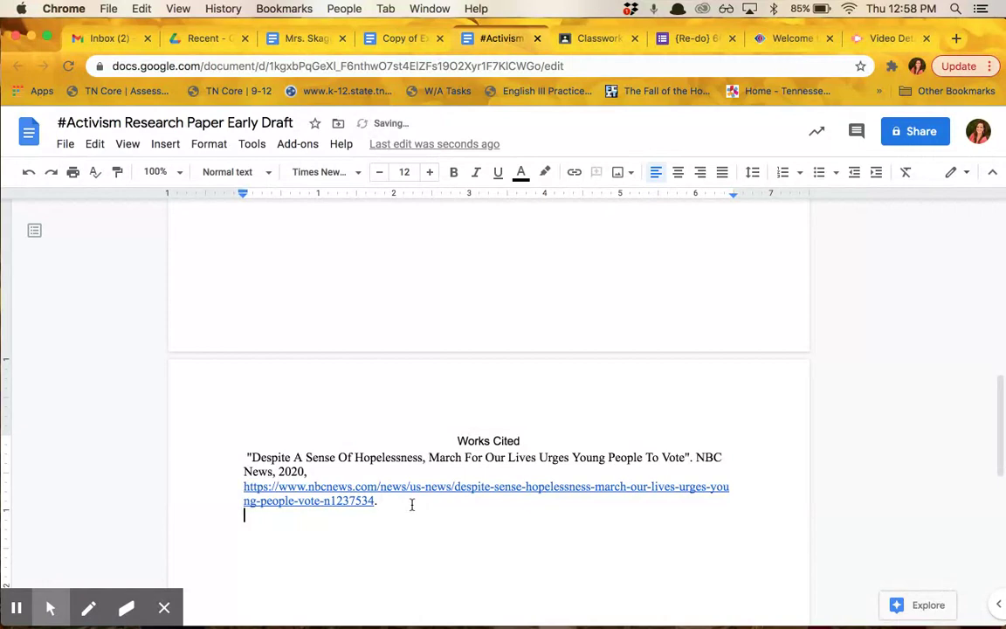
Copy the Source #2 MLA citation from the notes document and paste it below the NBC News entry in Works Cited.
left_click(377, 41)
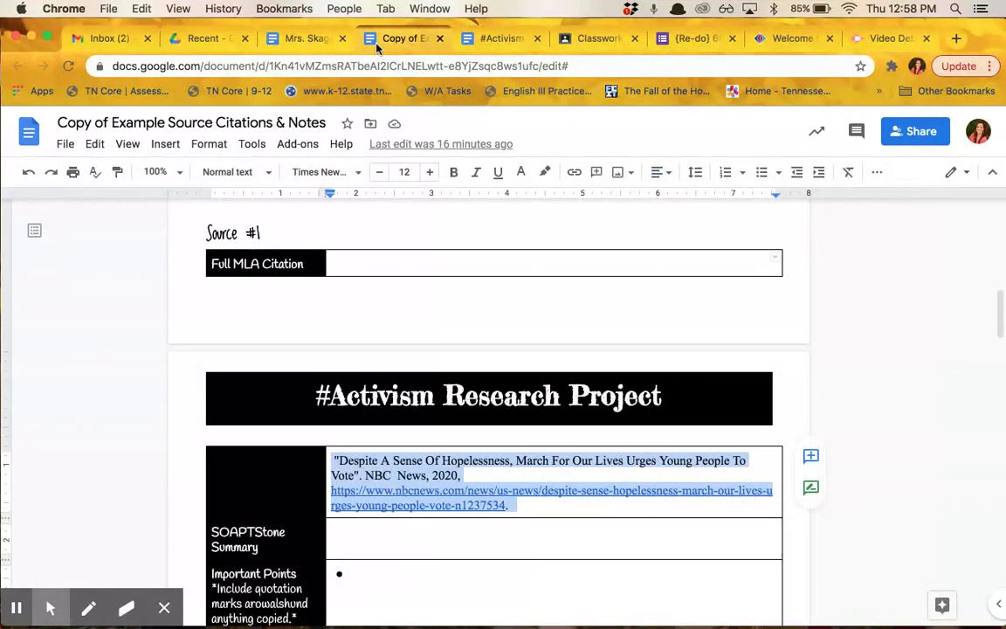
scroll(414, 425, "down", 5)
scroll(414, 425, "down", 3)
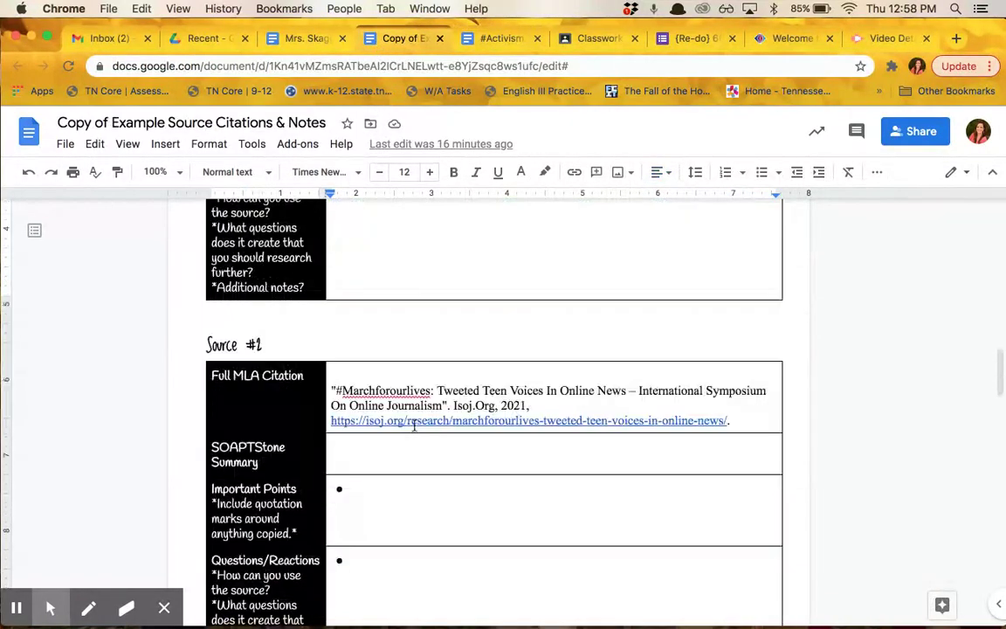
left_click_drag(329, 390, 739, 420)
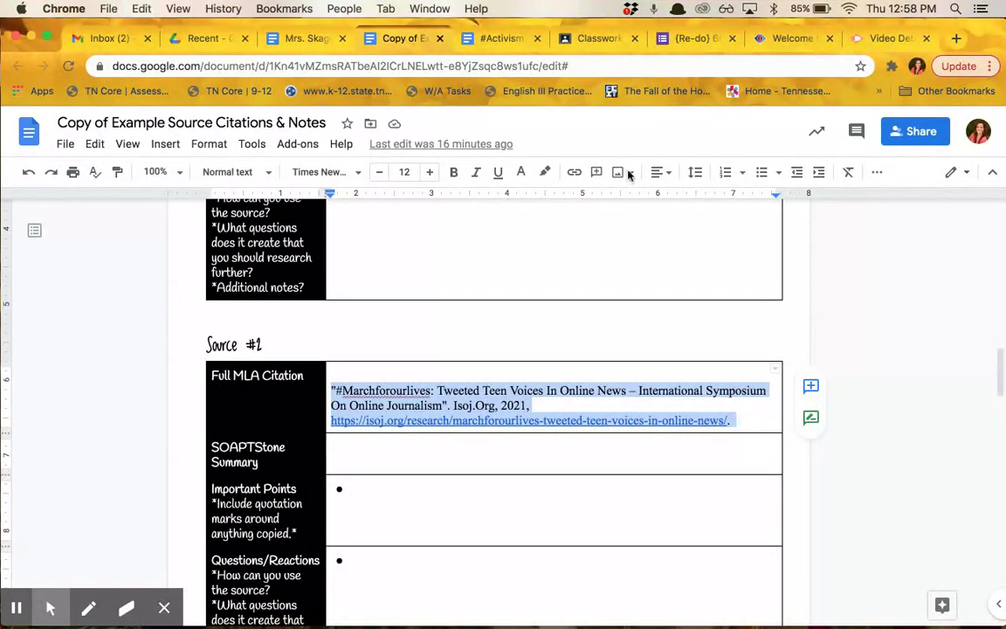
left_click(450, 39)
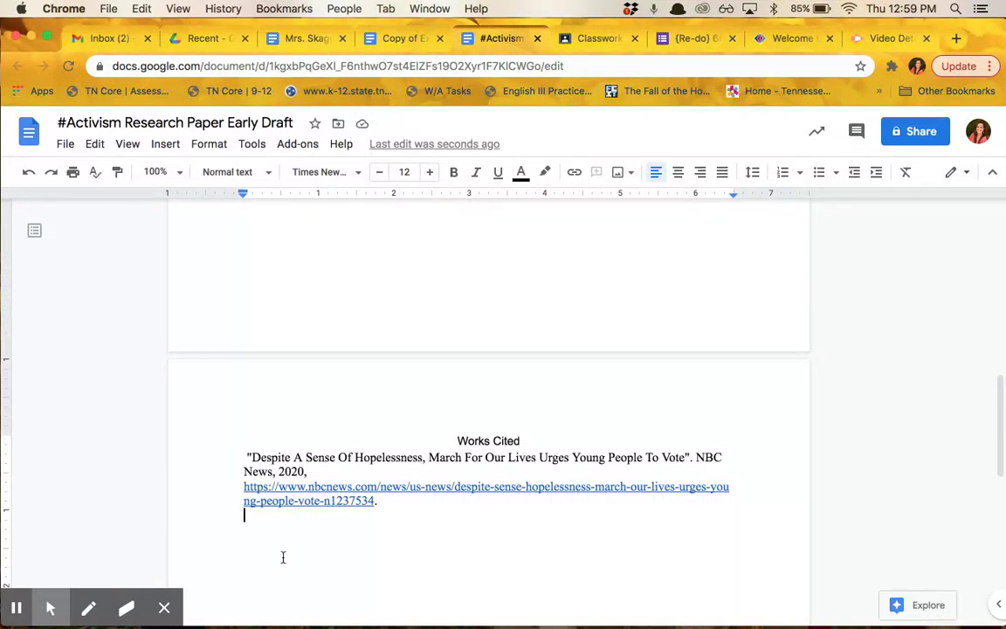
key("super+v")
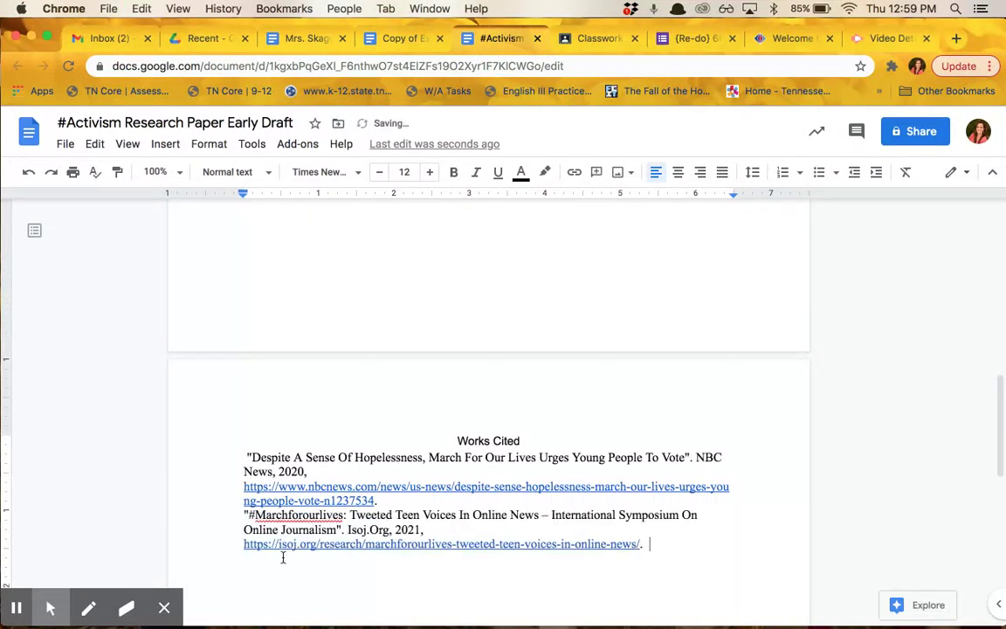
Copy the Source #3 Education Week citation from the notes and paste it as the third Works Cited entry.
left_click(391, 38)
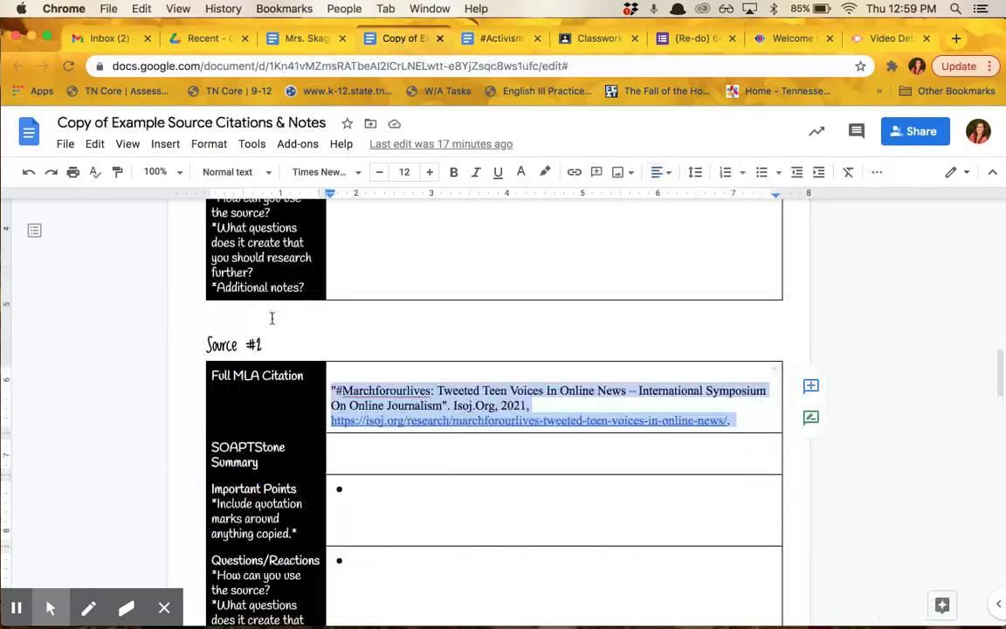
scroll(272, 317, "down", 15)
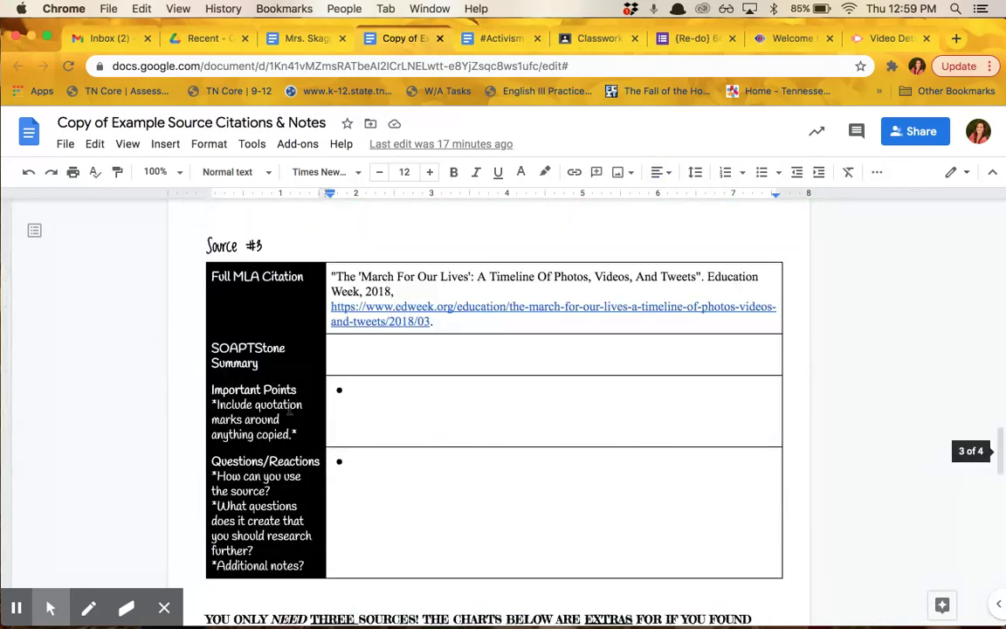
left_click_drag(330, 276, 435, 322)
key("super+c")
left_click(475, 37)
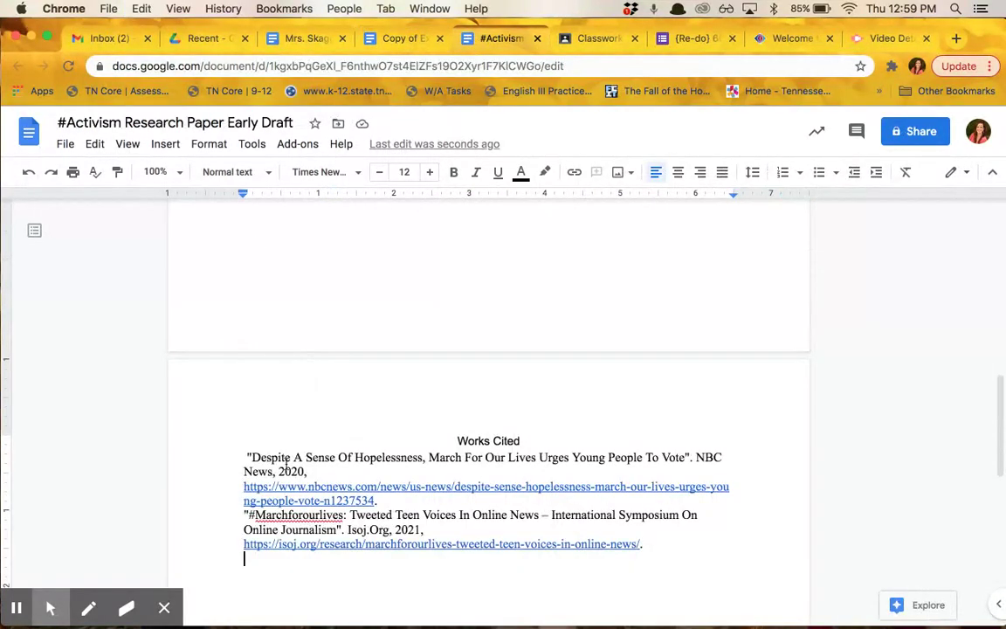
key("super+v")
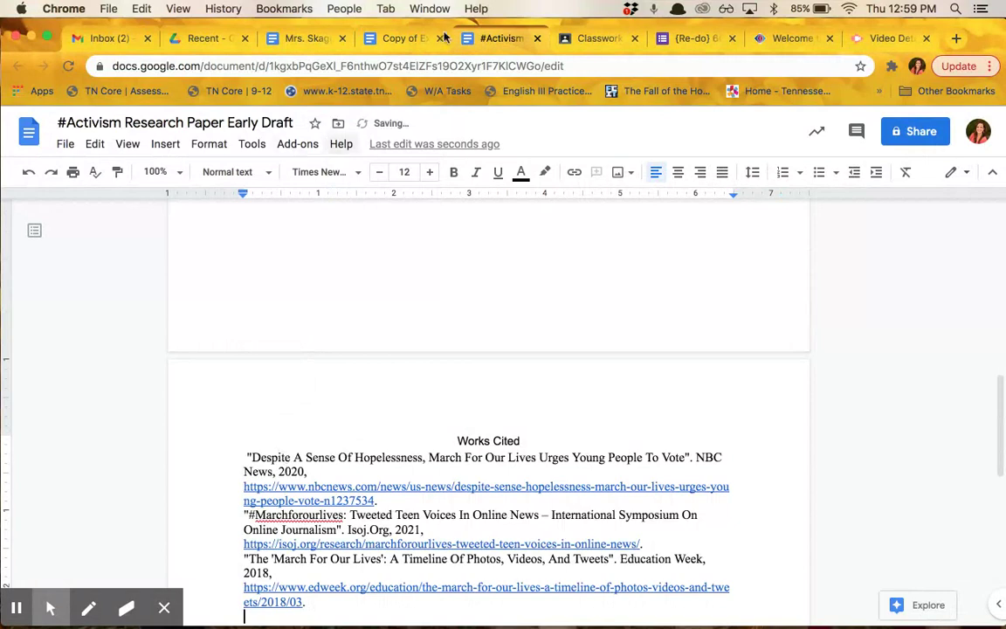
Copy the Source #4 "Mission & Story - March For Our Lives" citation from the notes and add it to the Works Cited list.
left_click(410, 39)
scroll(384, 319, "down", 5)
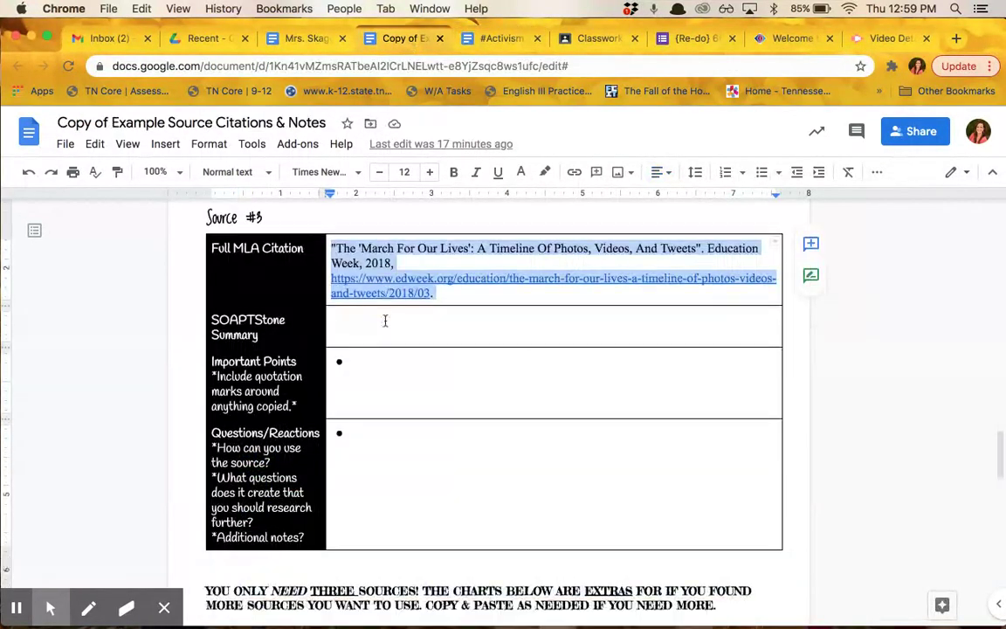
left_click_drag(331, 367, 558, 384)
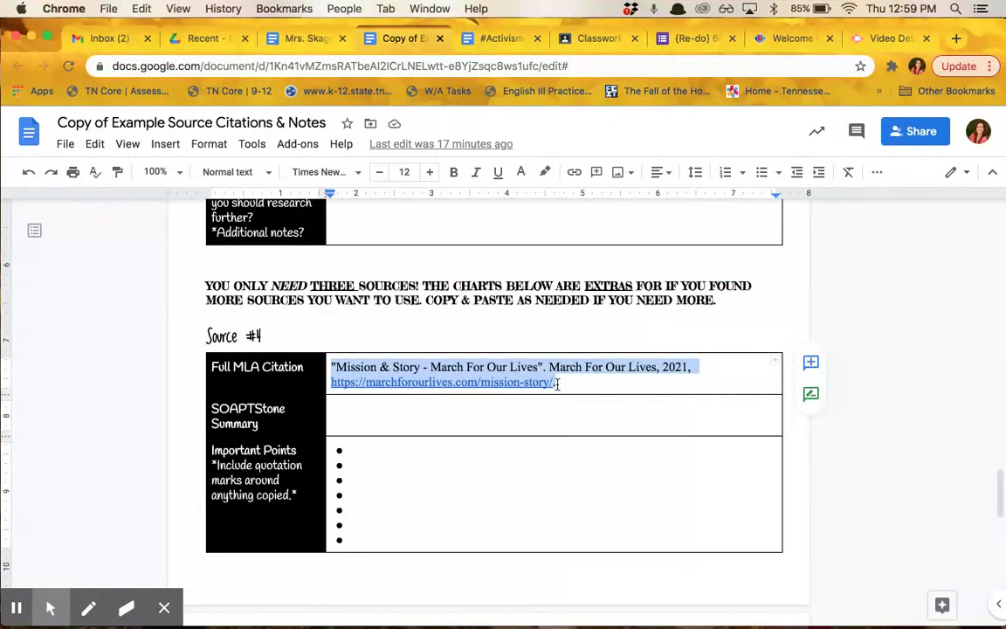
left_click(477, 43)
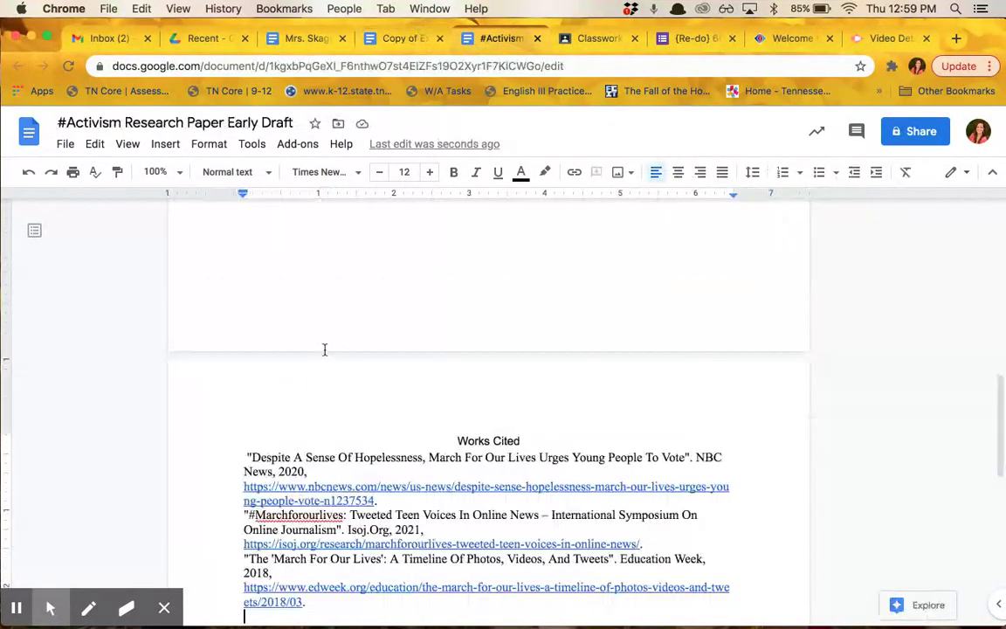
scroll(310, 388, "down", 2)
key("super+v")
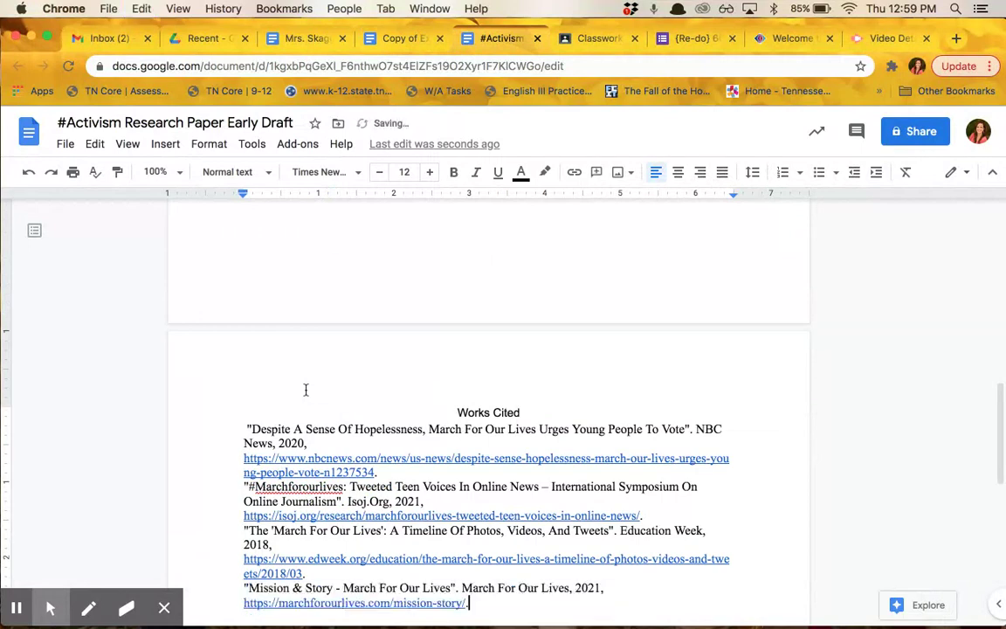
Copy the Source #5 NBC10 Philadelphia citation from the notes and paste it as the last Works Cited entry.
left_click(389, 39)
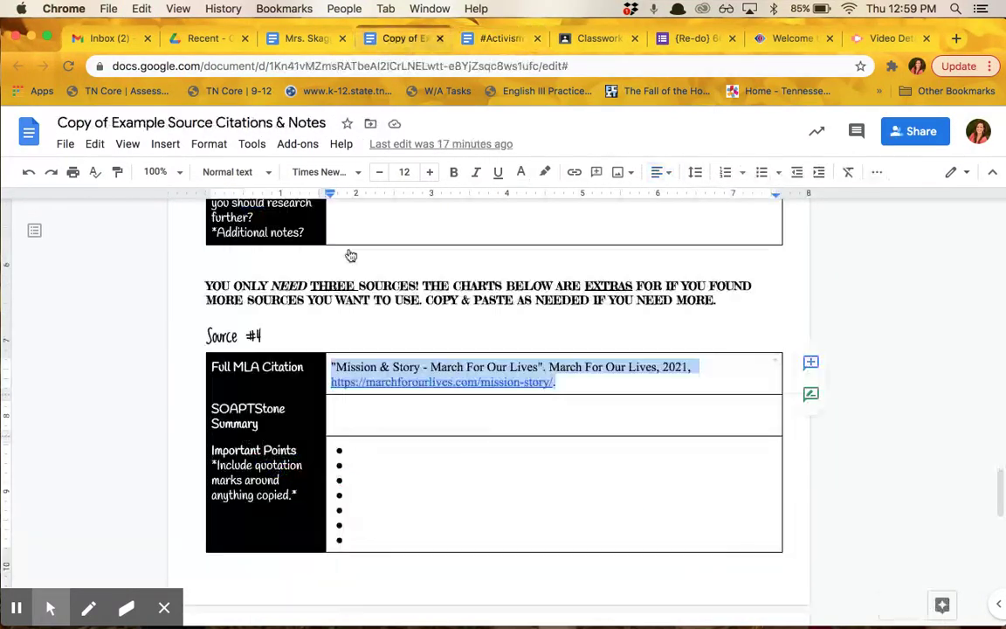
scroll(313, 327, "down", 10)
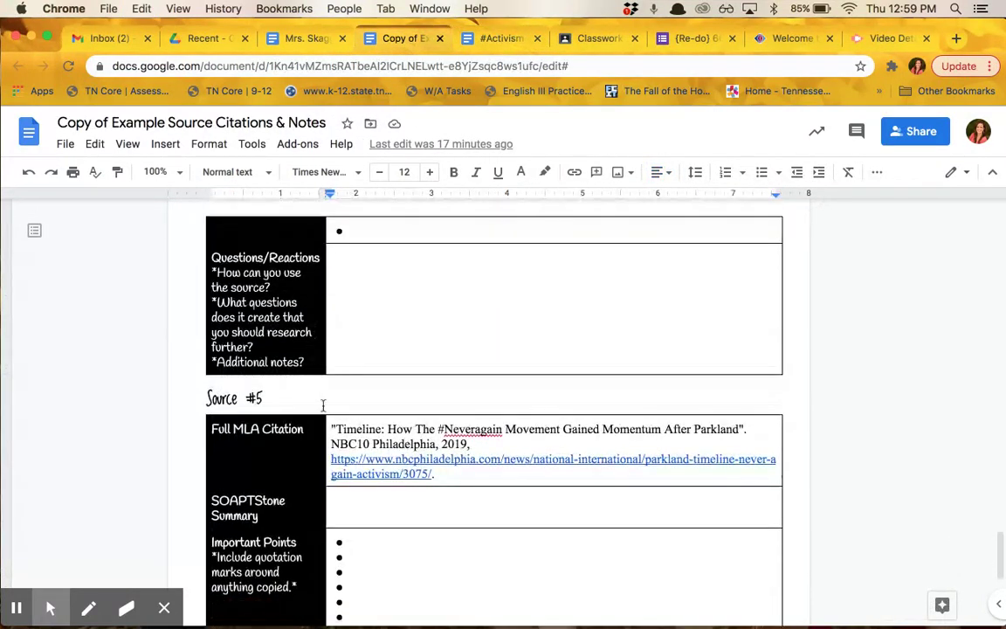
left_click_drag(327, 428, 437, 473)
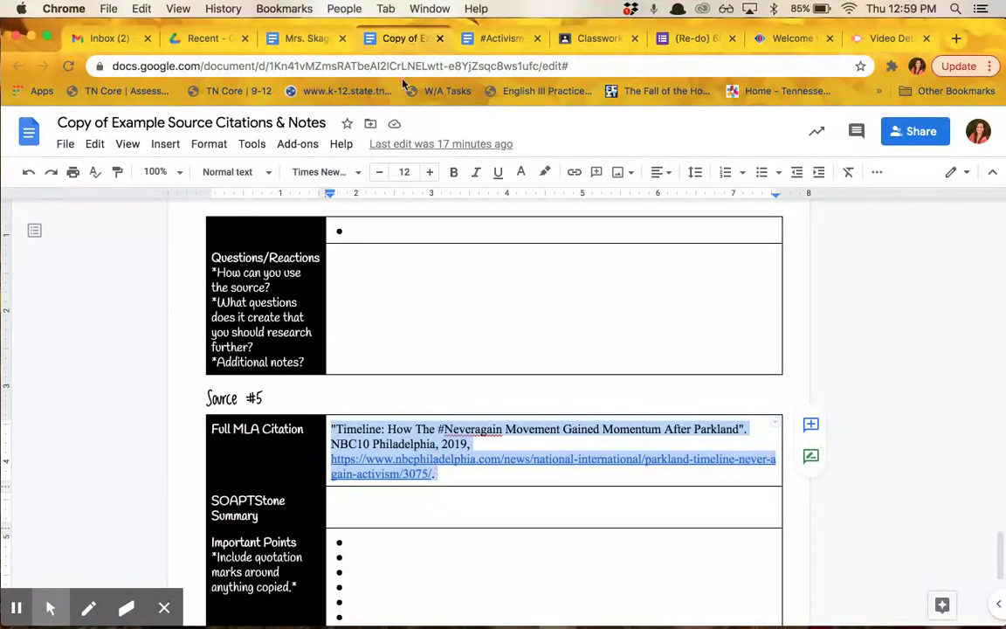
left_click(478, 40)
key("super+v")
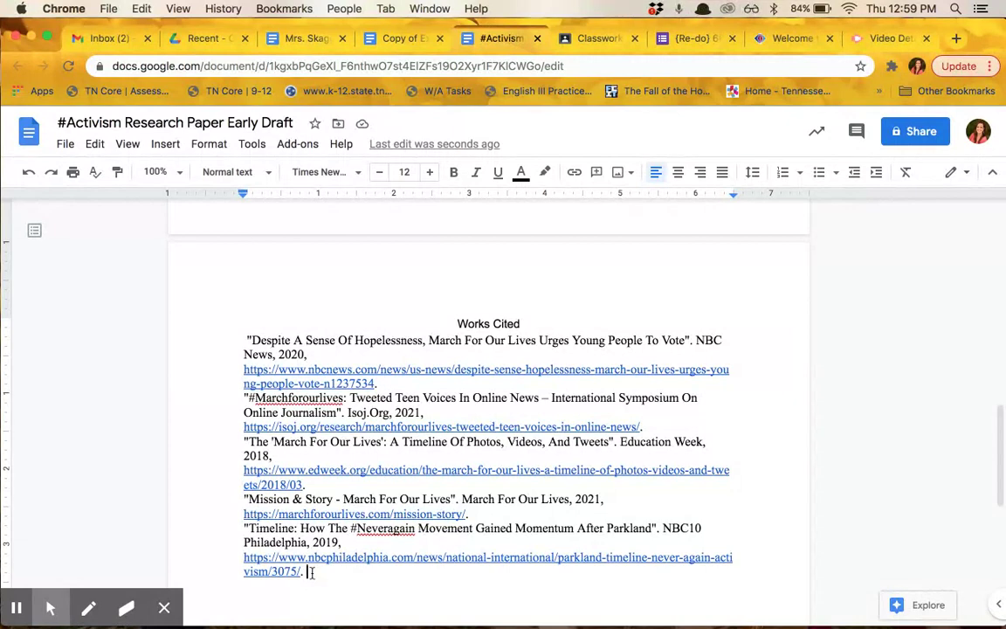
Apply a 0.5-inch hanging indent to all five Works Cited entries, then dismiss the calendar reminder.
left_click_drag(311, 572, 238, 341)
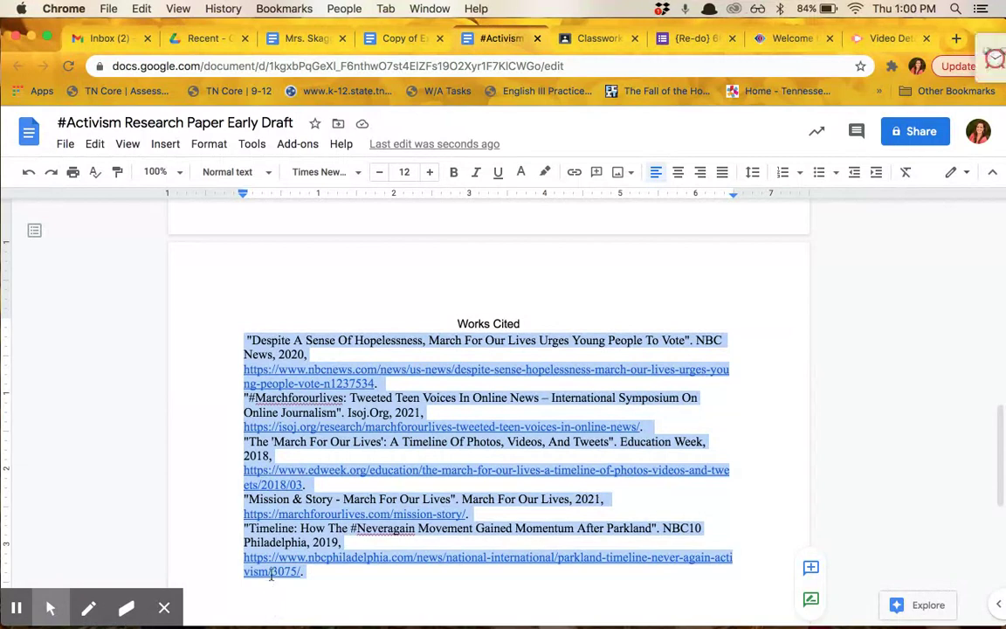
left_click(337, 147)
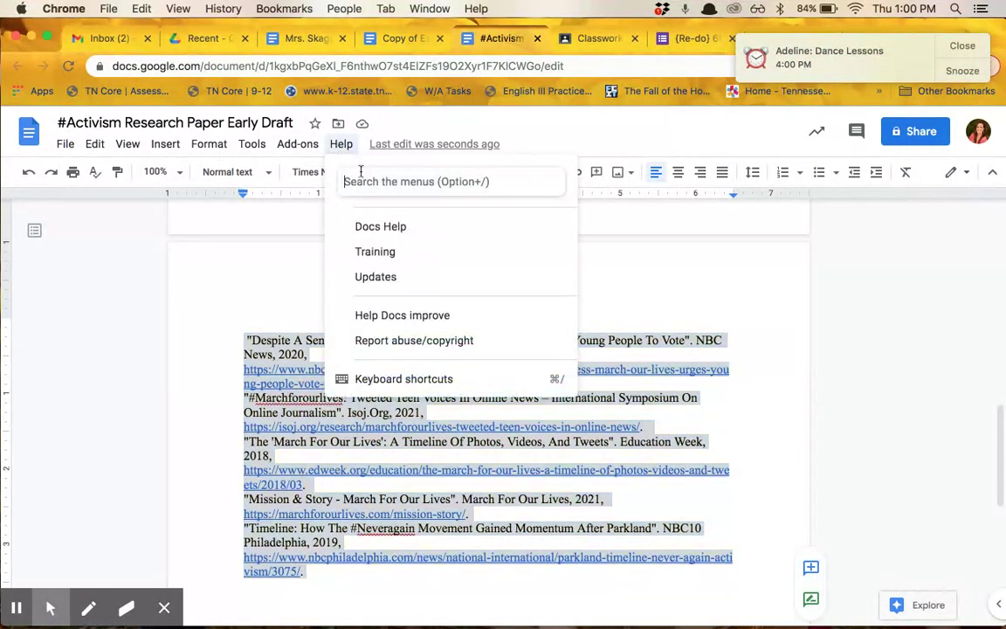
type("indent")
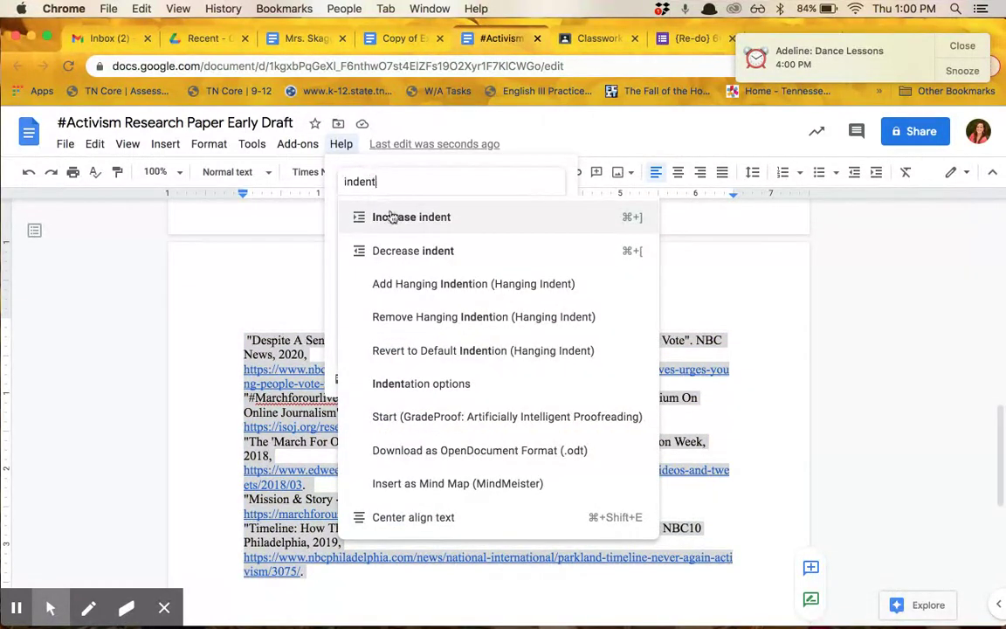
left_click(406, 385)
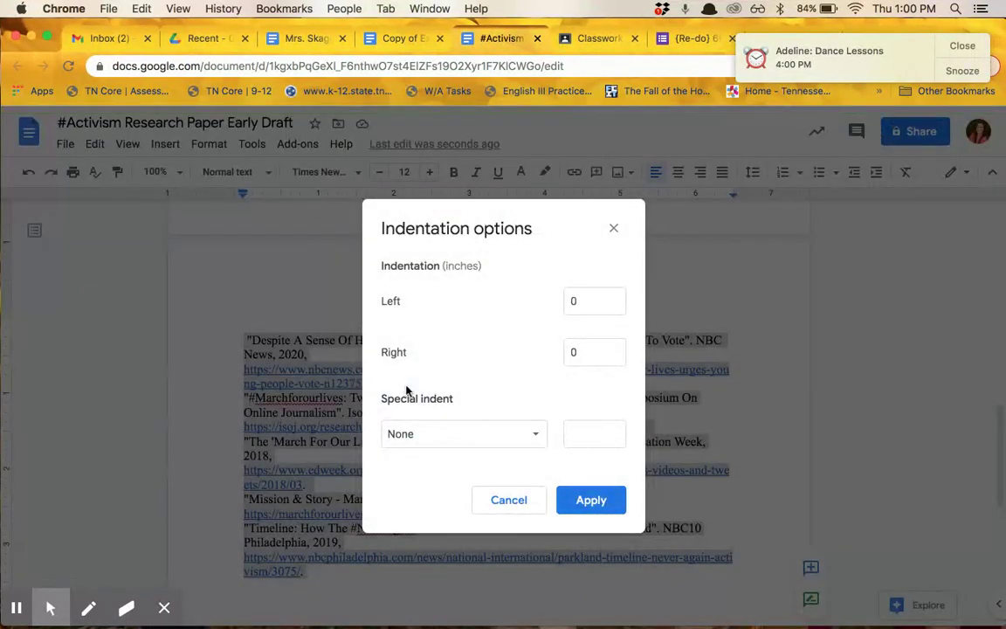
left_click(576, 301)
left_click(585, 353)
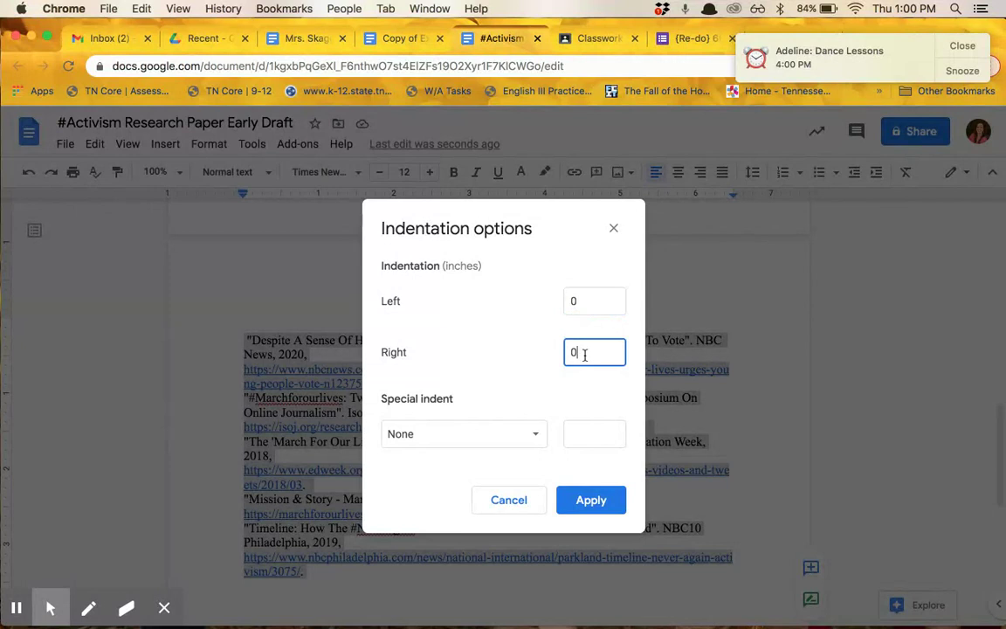
left_click(517, 439)
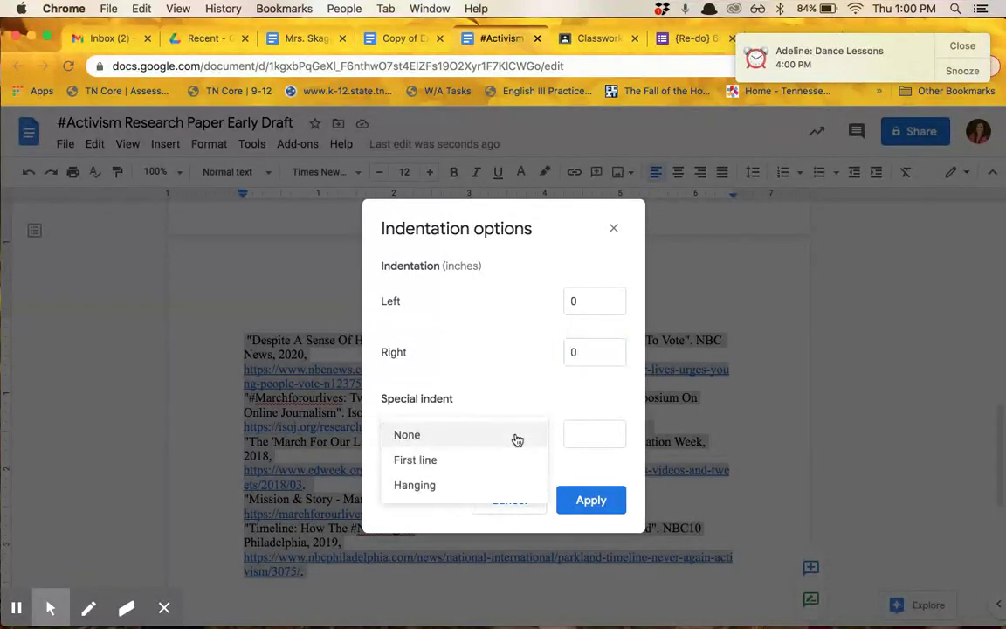
left_click(460, 489)
left_click(588, 431)
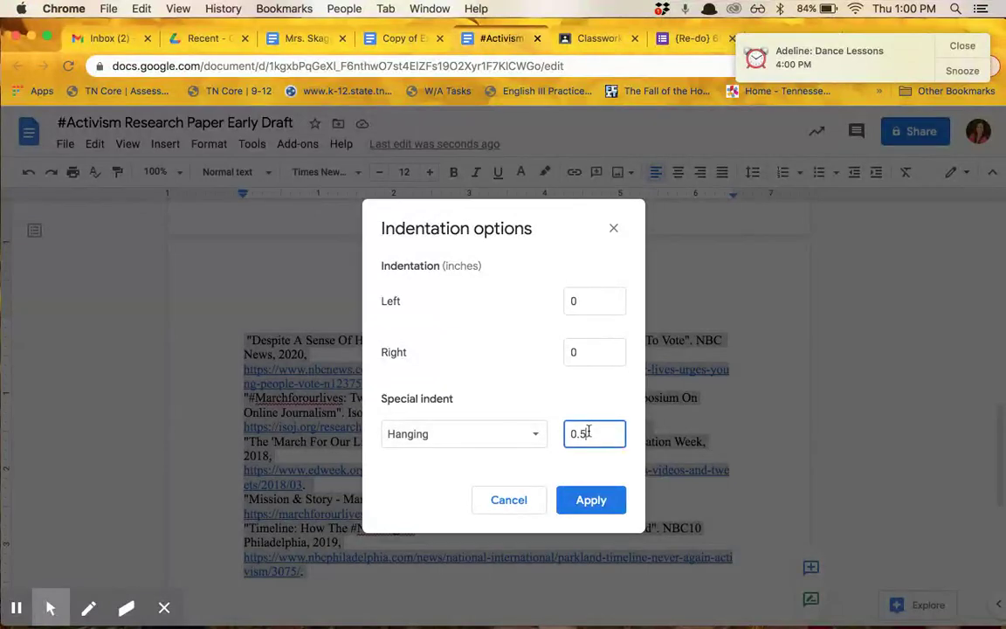
left_click(591, 501)
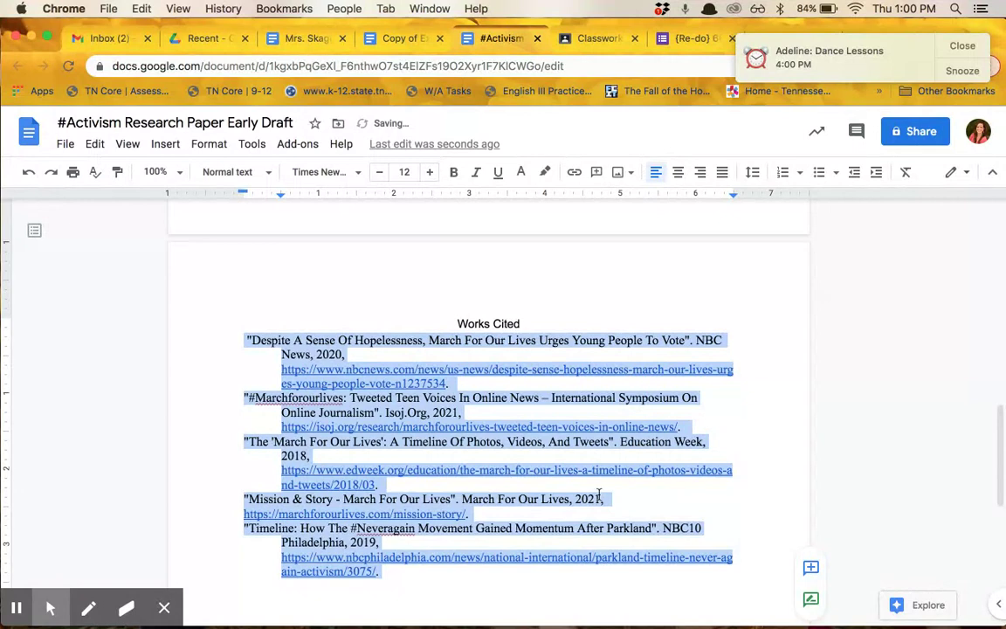
left_click(962, 46)
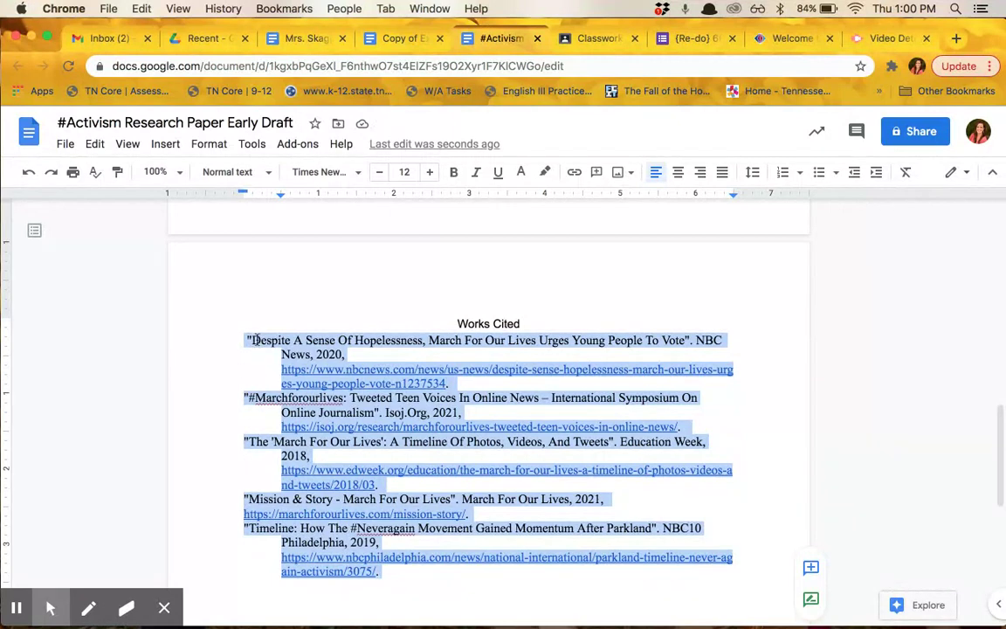
Compare the in-text ("Mission") citation after "happens[ed] again" with the first word of its matching Works Cited entry.
scroll(255, 339, "up", 10)
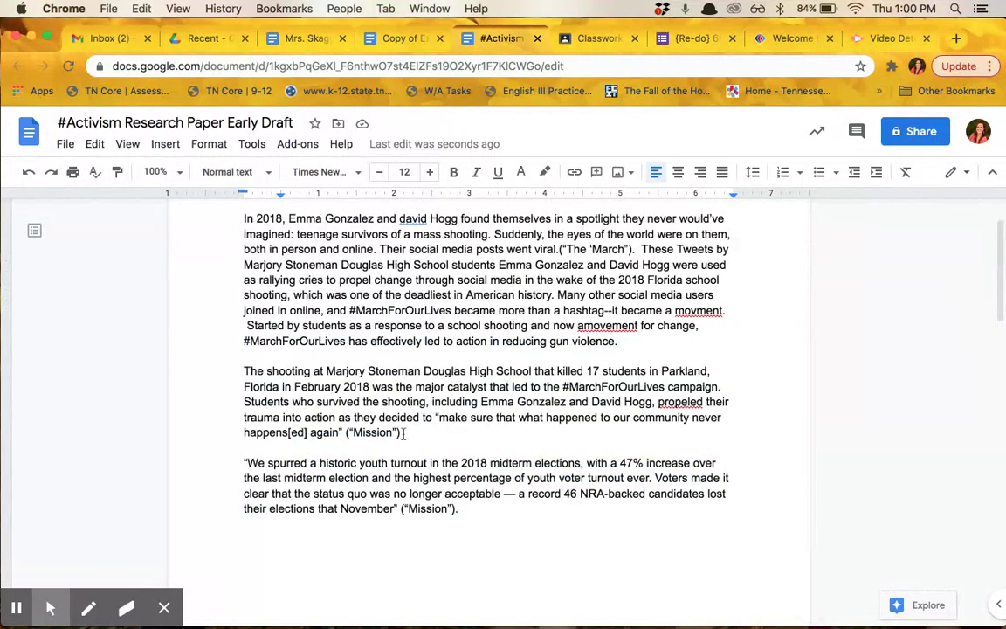
left_click_drag(405, 432, 343, 433)
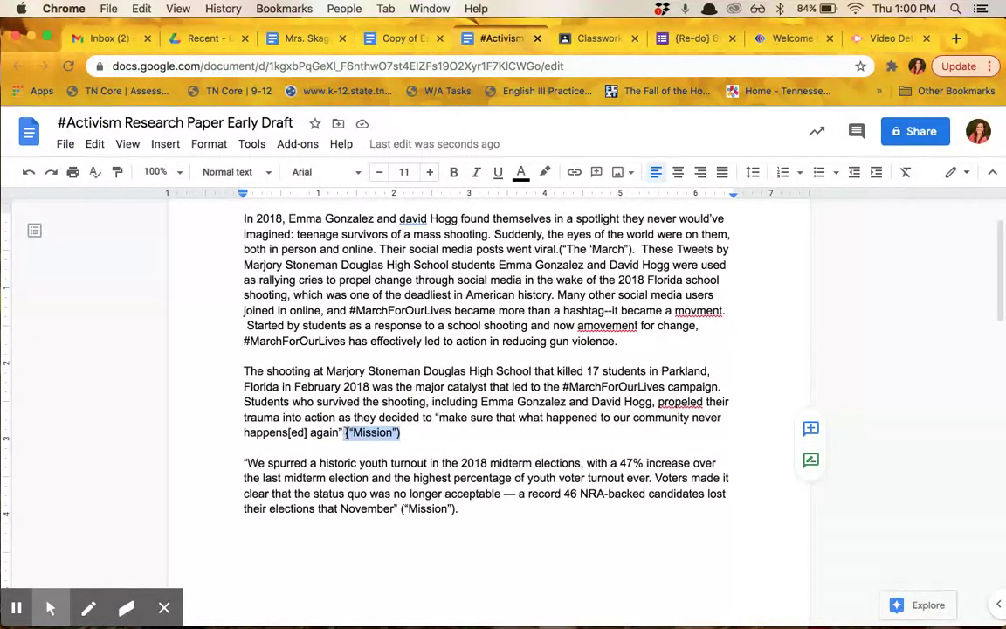
scroll(342, 424, "down", 8)
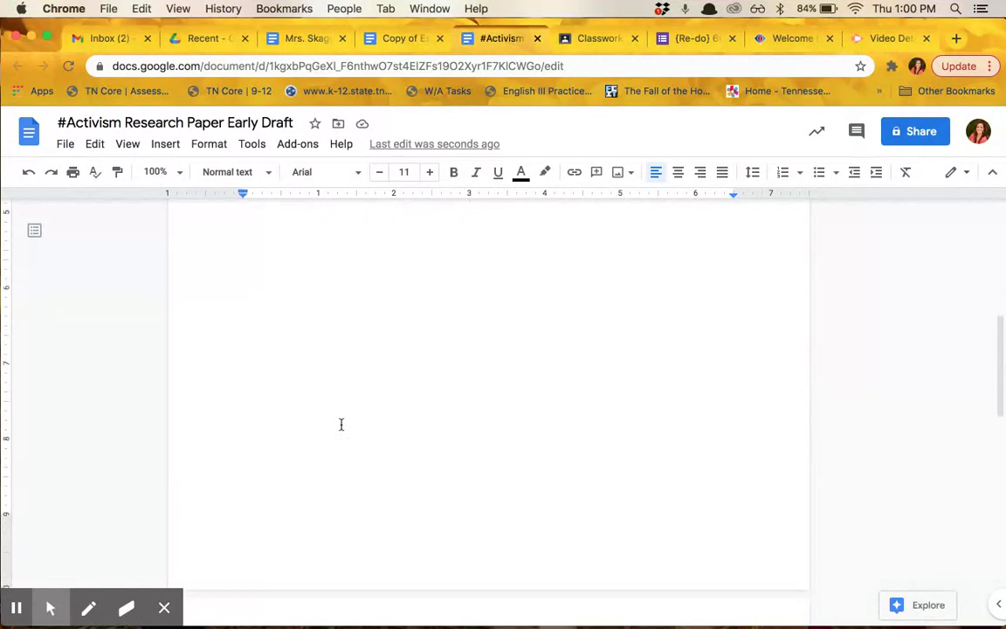
scroll(341, 424, "down", 8)
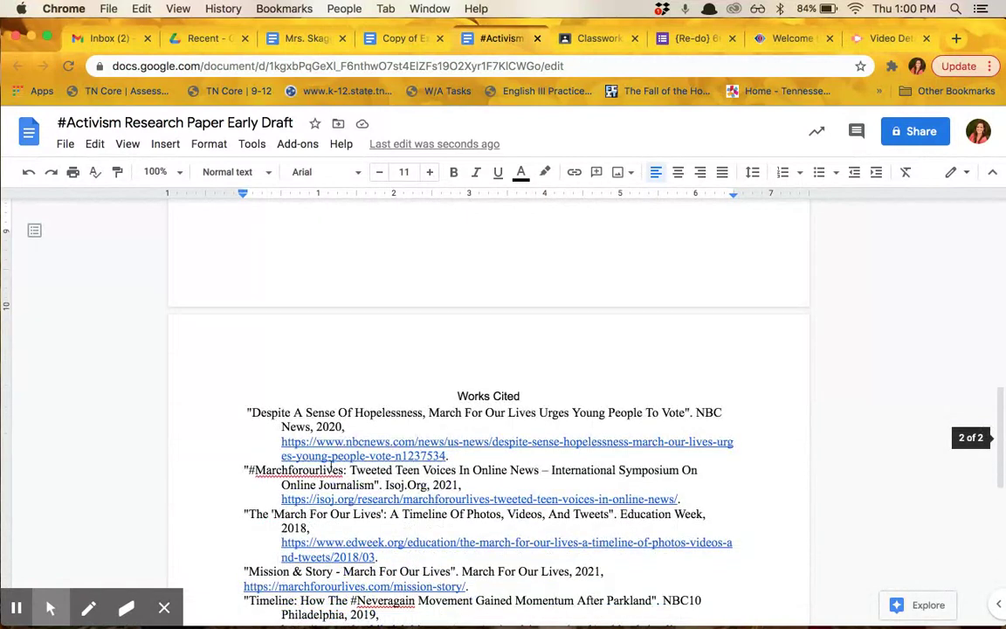
scroll(332, 463, "down", 1)
left_click_drag(234, 521, 291, 522)
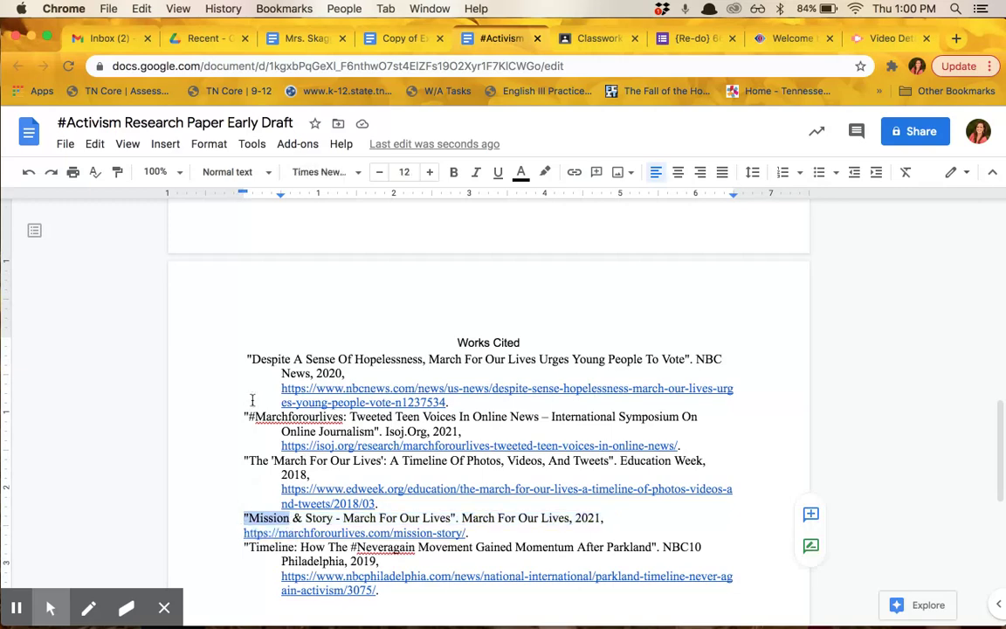
Indent the marchforourlives.com/mission-story URL line of the "Mission & Story" entry to align with the other hanging lines.
left_click(262, 492)
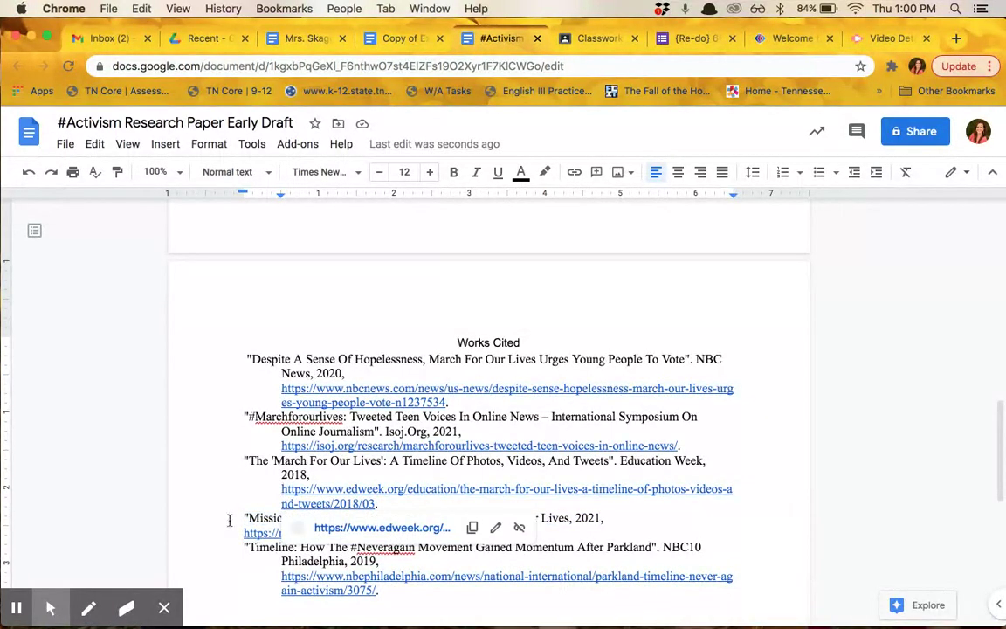
left_click(250, 532)
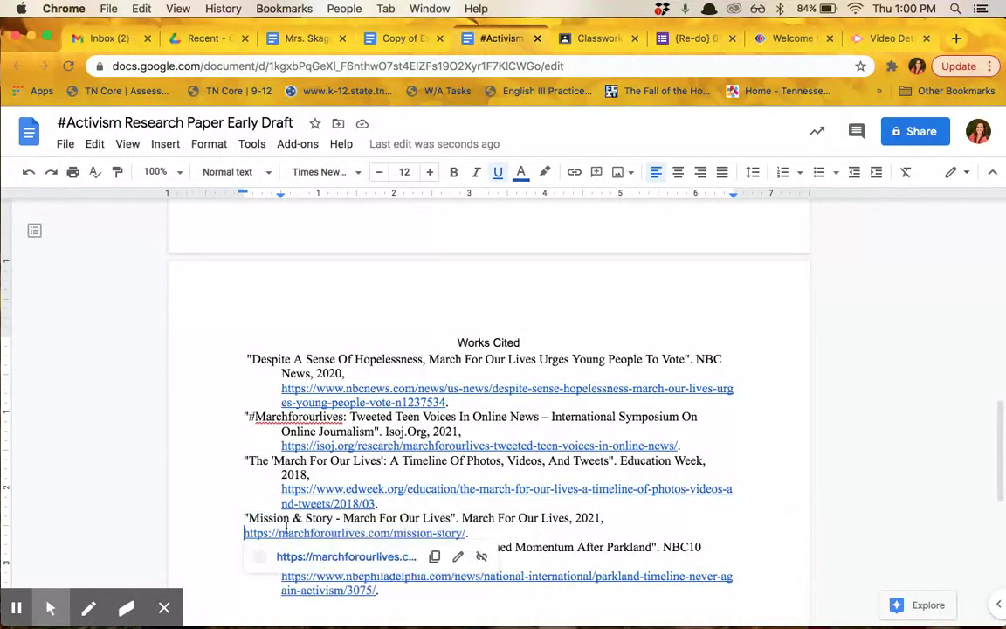
left_click(208, 563)
left_click_drag(241, 518, 268, 518)
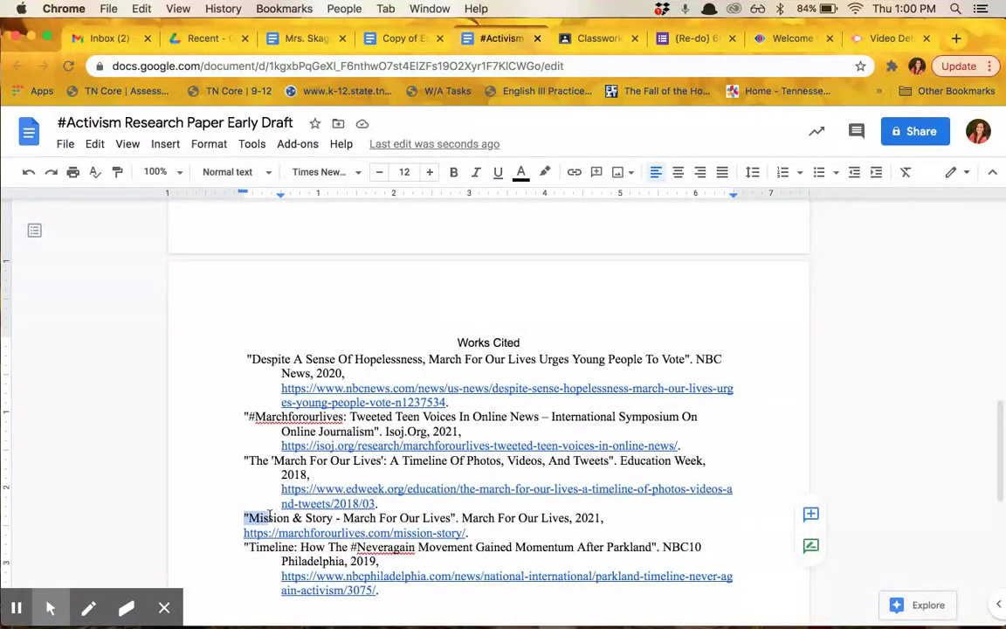
left_click(239, 533)
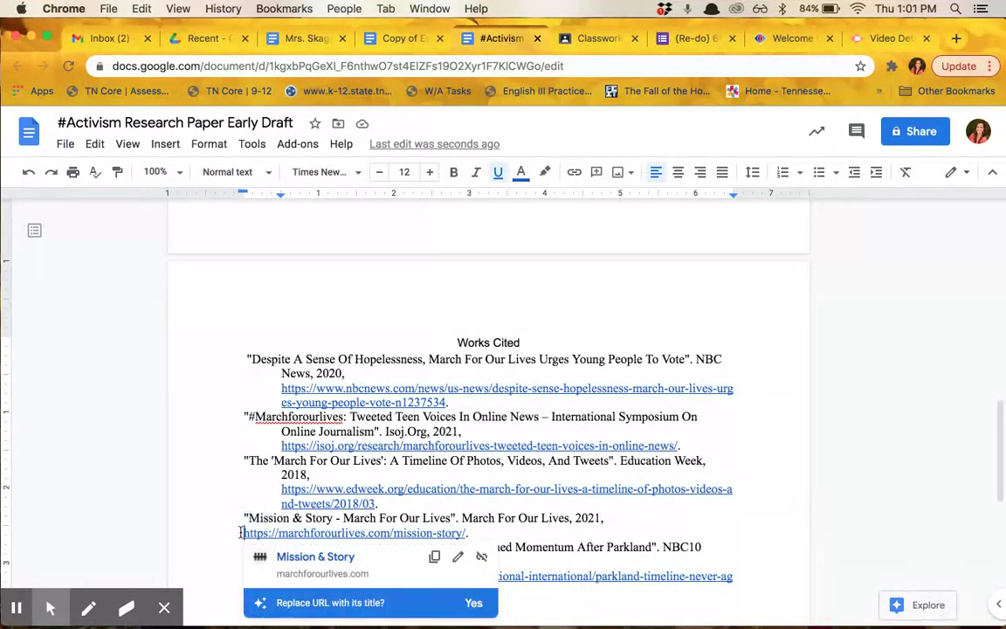
key("Tab")
left_click(254, 566)
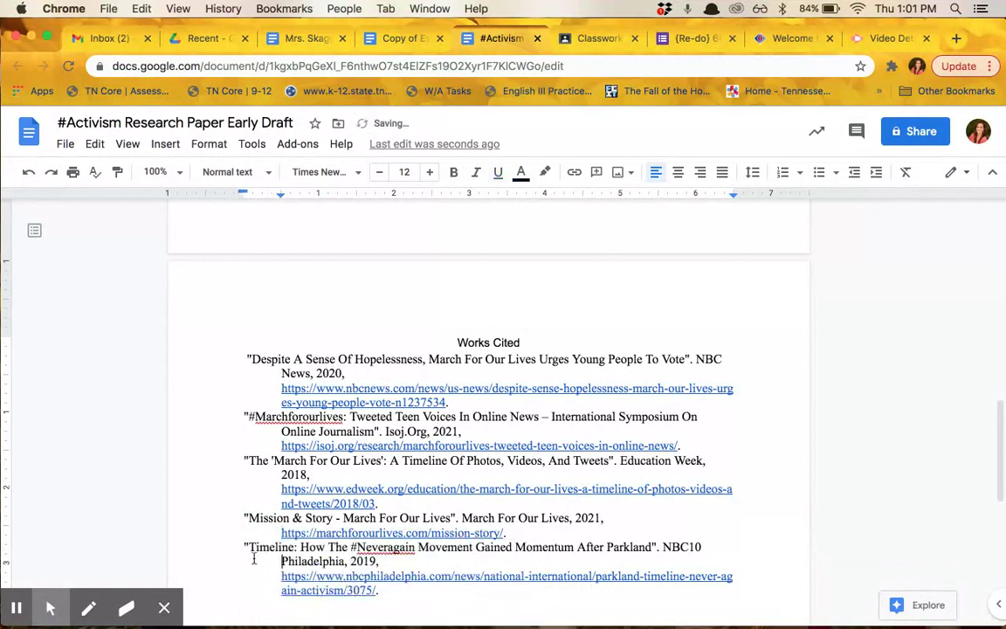
left_click(249, 534)
left_click(257, 548)
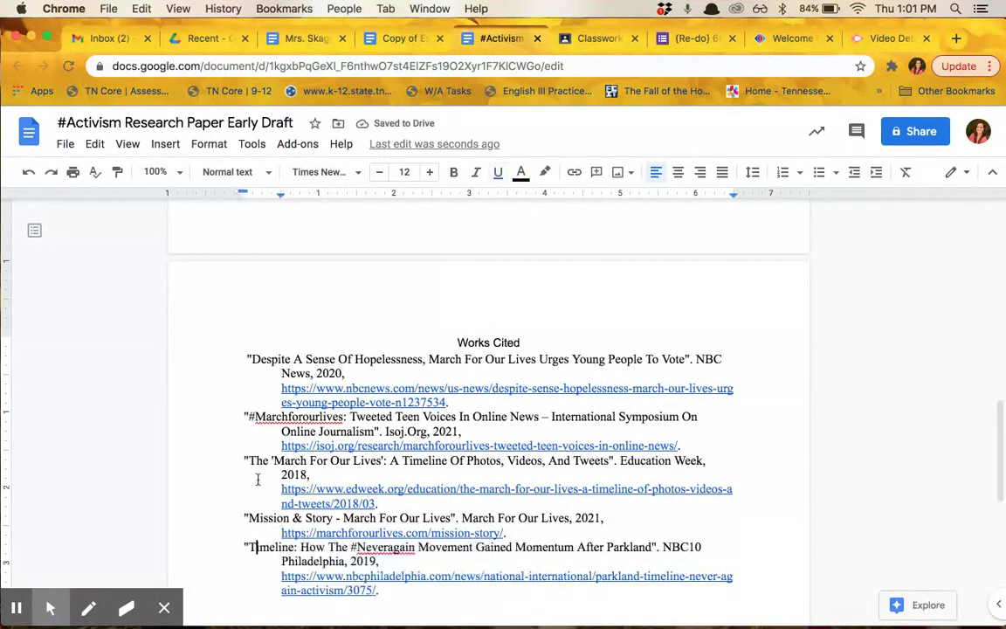
left_click(233, 397)
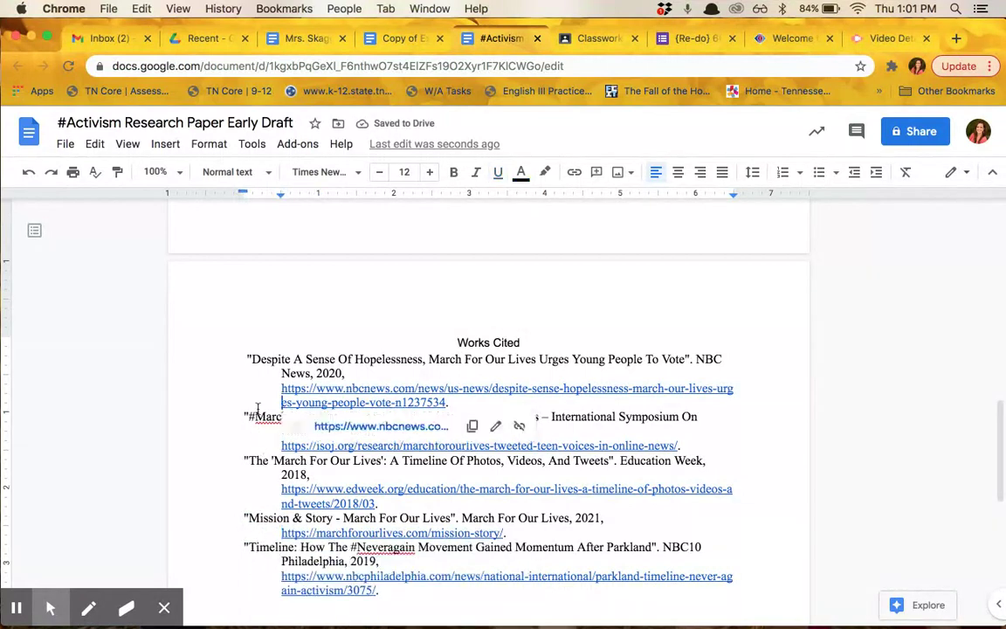
left_click(246, 359)
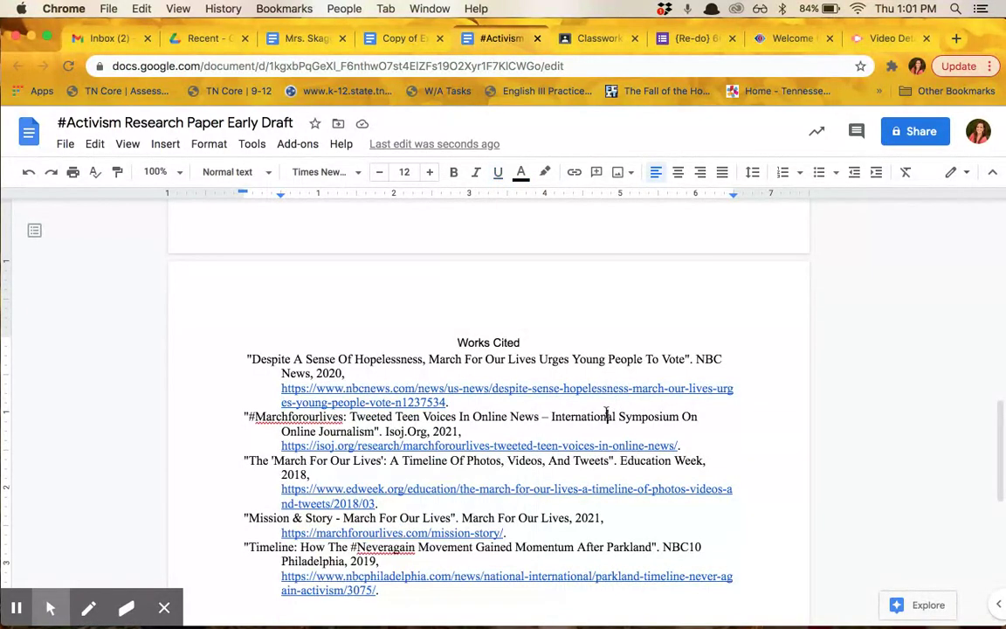